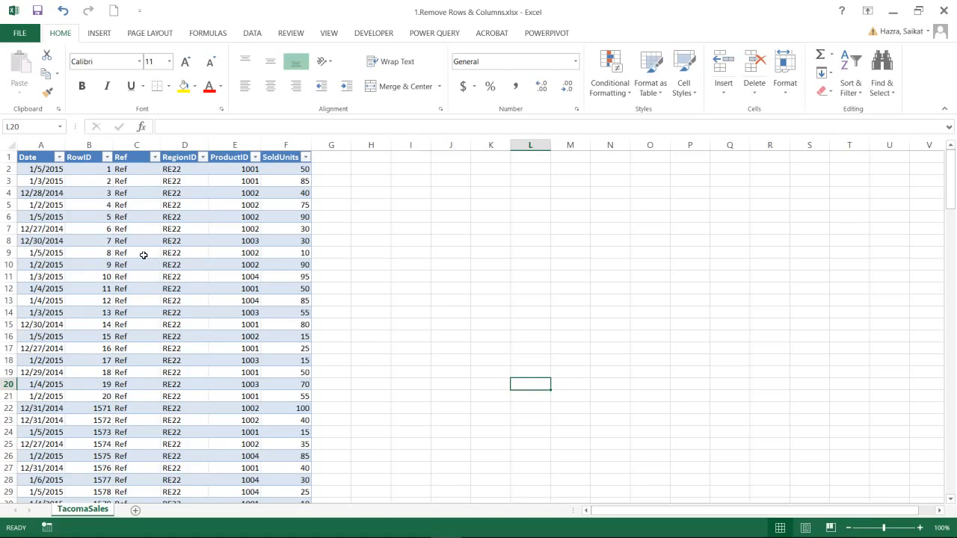
Examine the Date column's filter entries and the non-date rows at the end of the sales table.
click(143, 254)
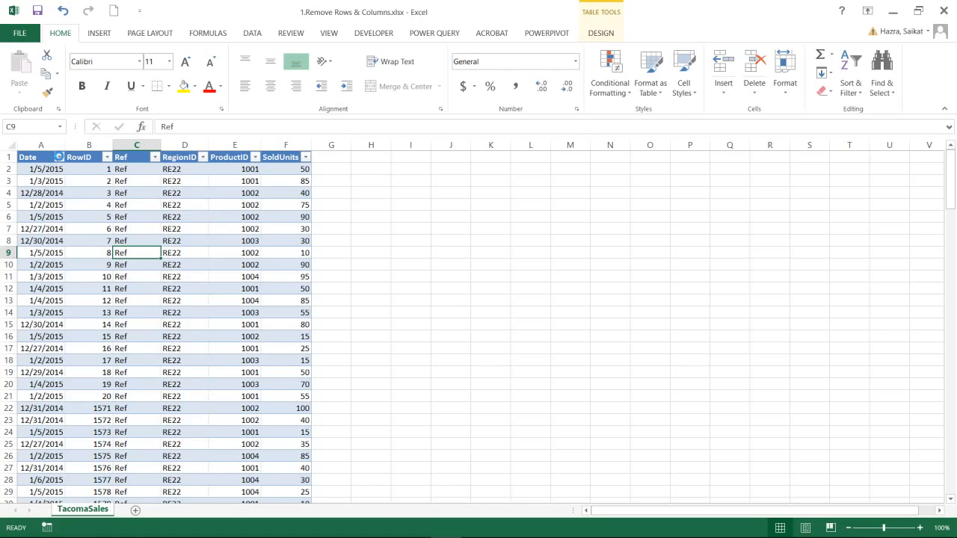
click(59, 157)
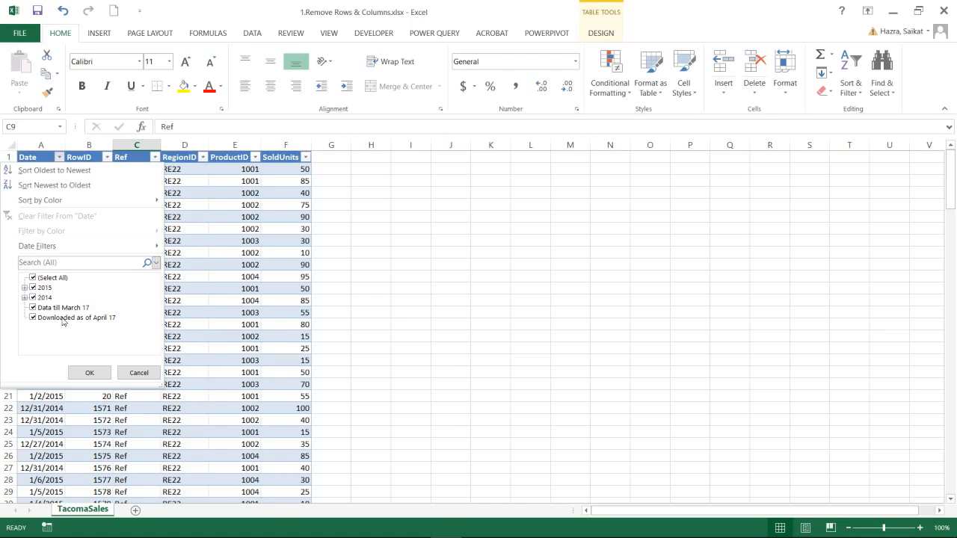
click(90, 373)
click(60, 312)
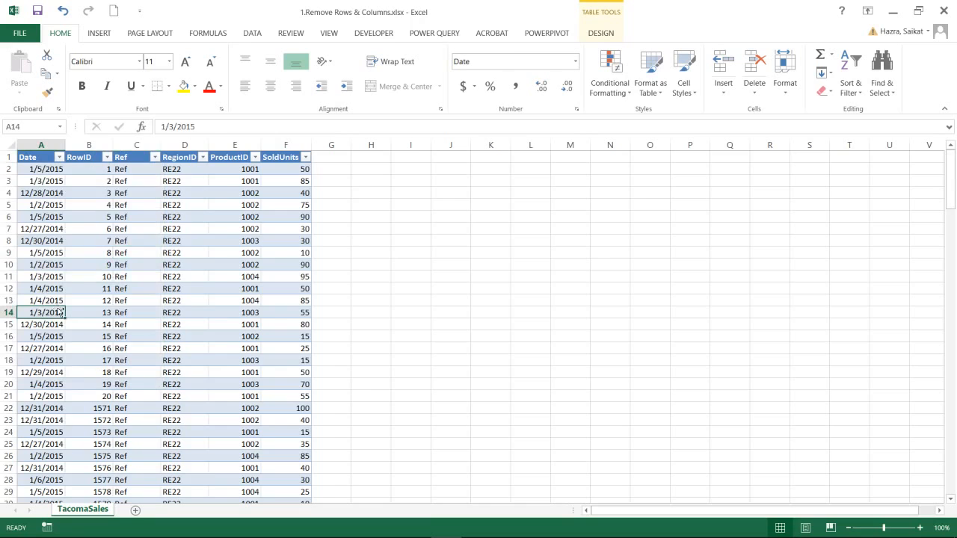
key(ctrl+Down)
key(Up)
key(Up)
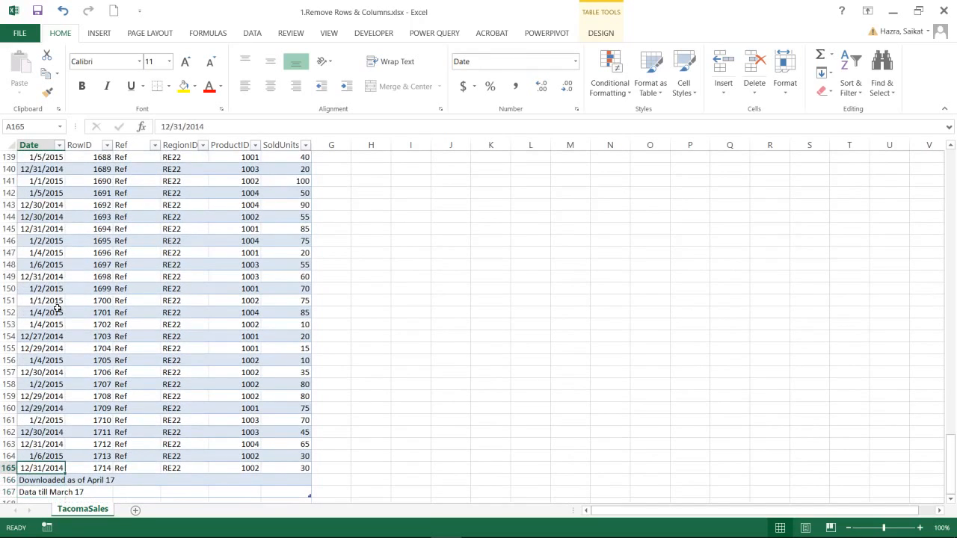
key(Down)
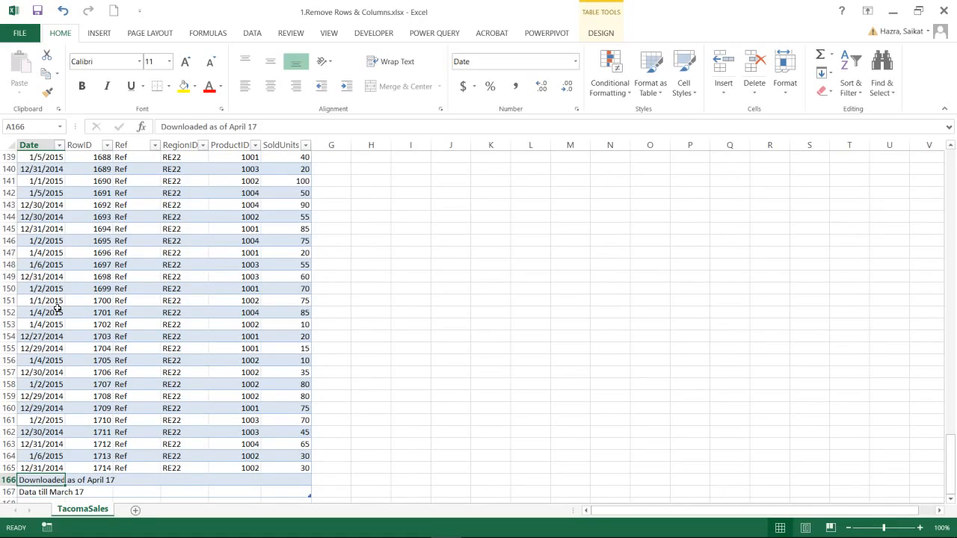
key(Down)
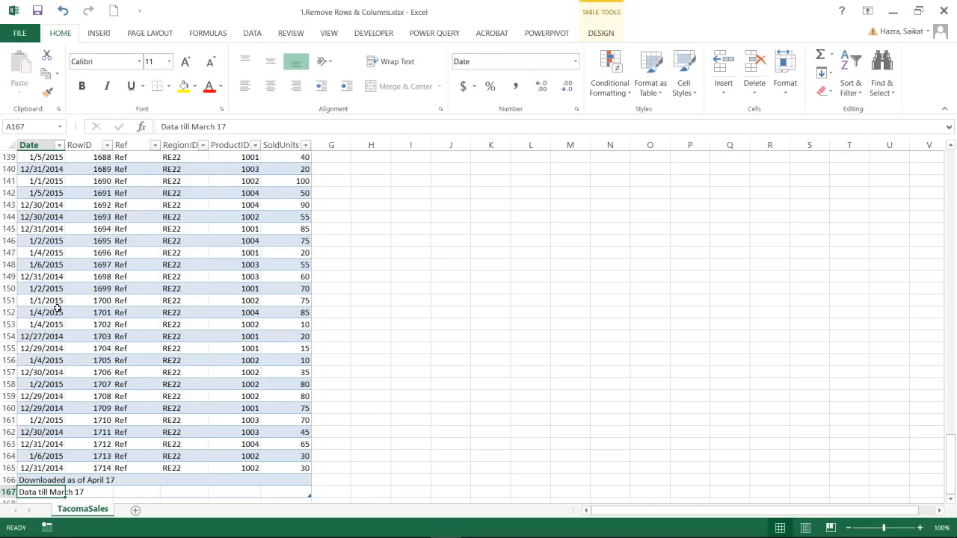
Examine the RowID and Ref columns of the sales table, going through Ref down to its last entries.
key(ctrl+Home)
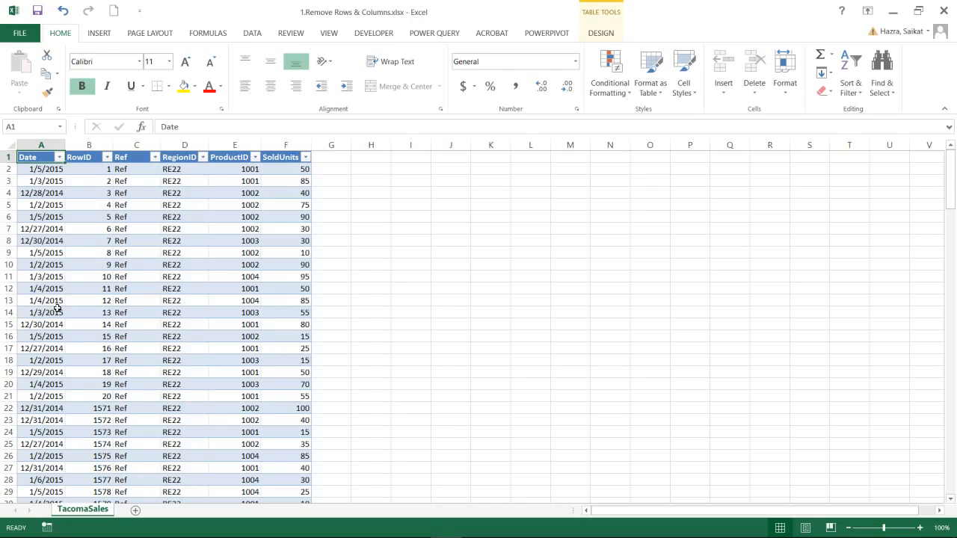
key(Right)
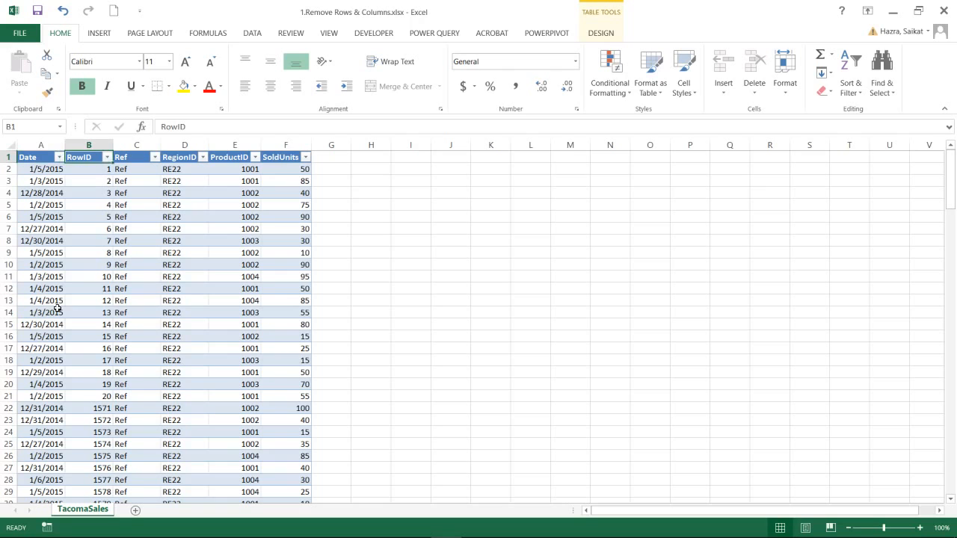
key(Right)
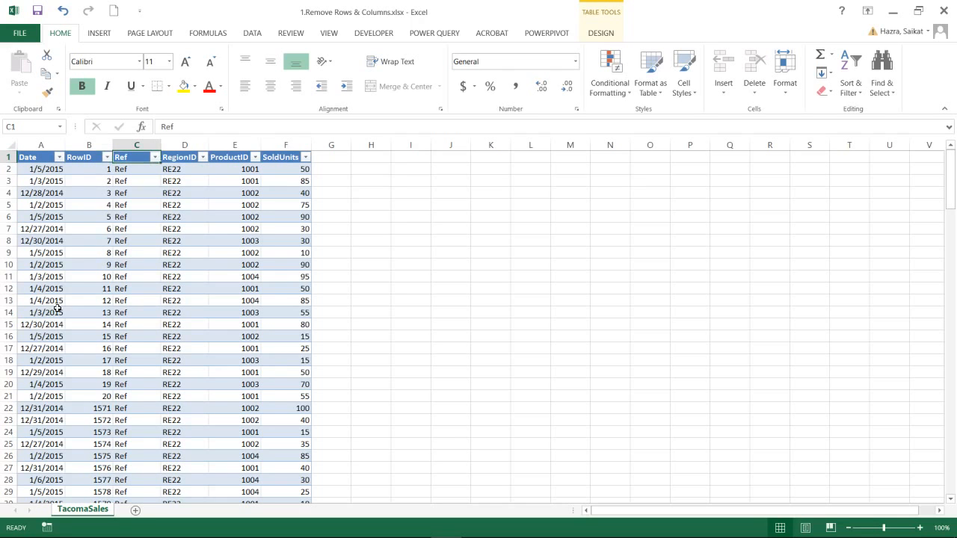
key(ctrl+Down)
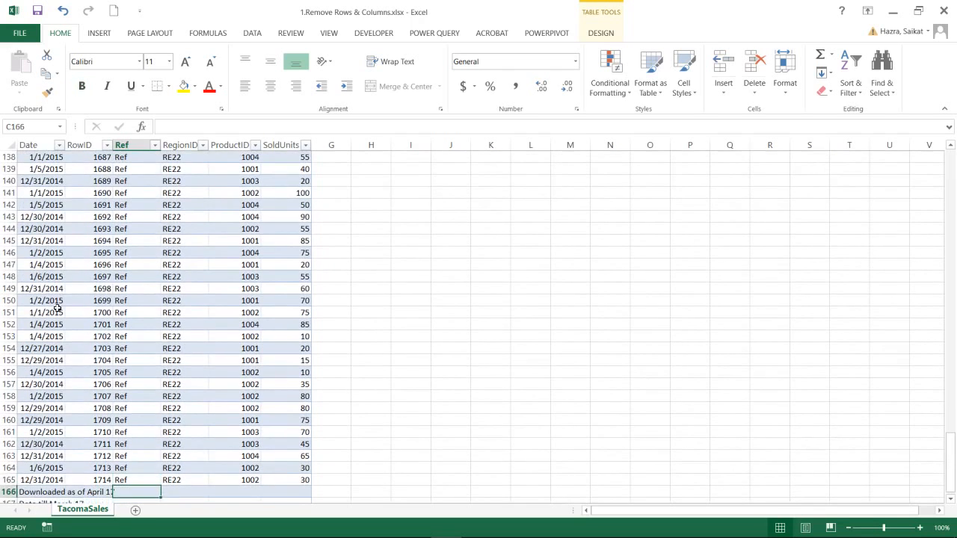
key(Up)
key(ctrl+Up)
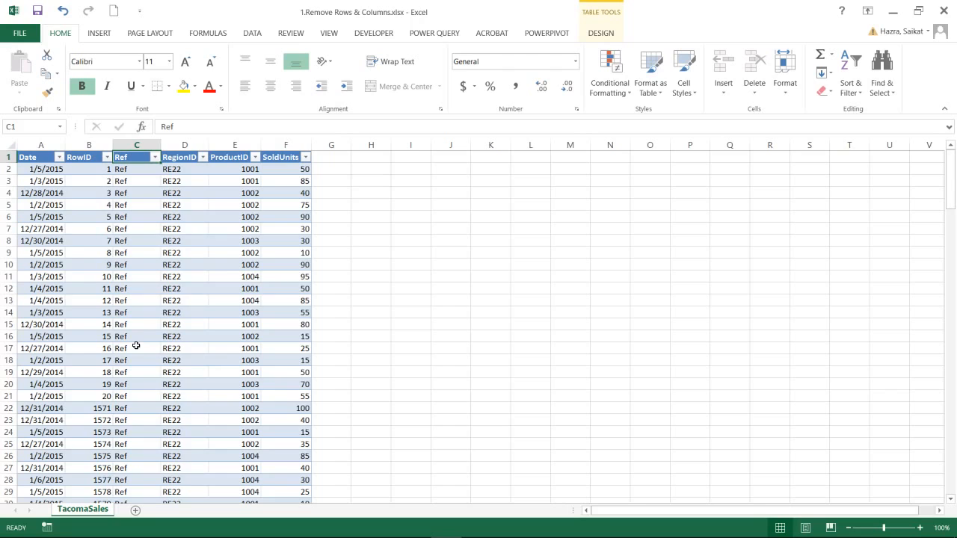
Load the sales table into the Power Query editor and select the whole RowID column.
click(153, 312)
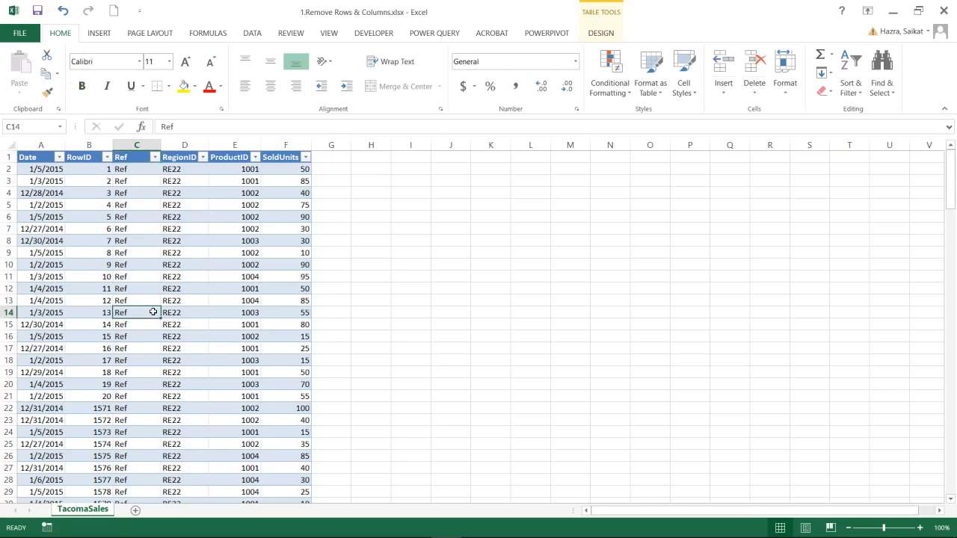
click(438, 35)
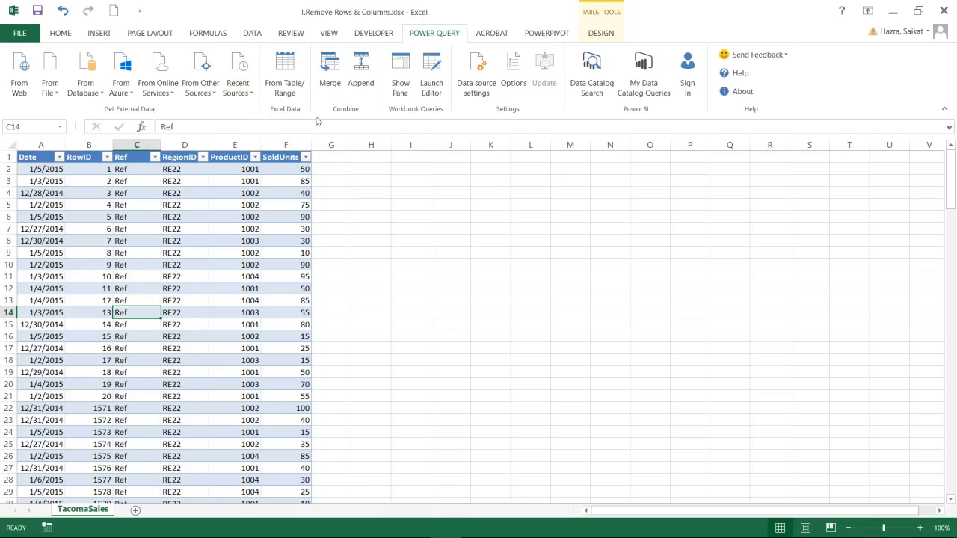
click(286, 75)
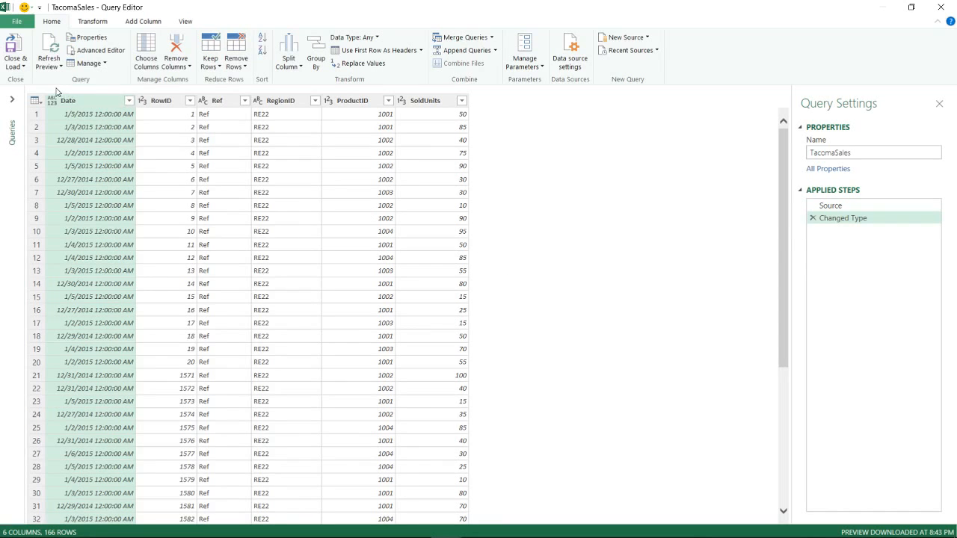
click(161, 140)
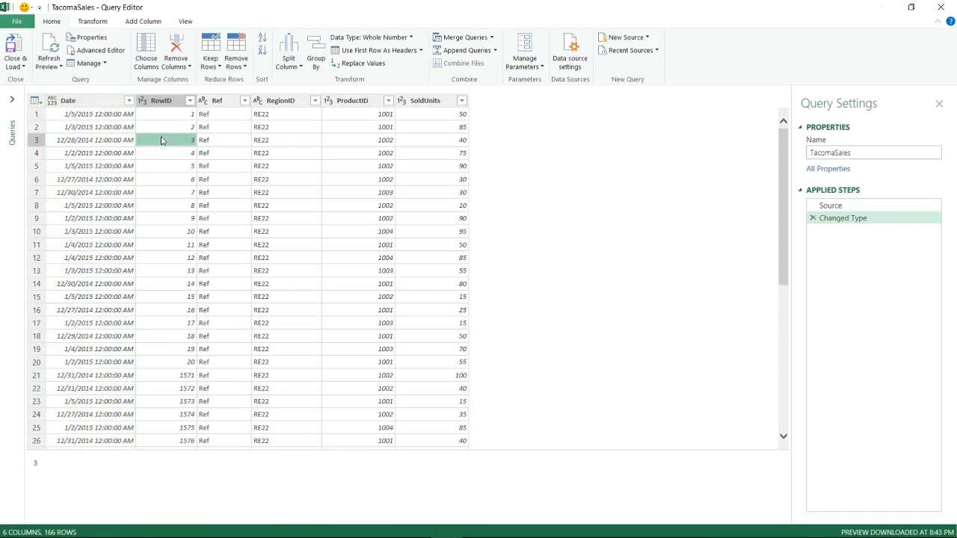
click(169, 103)
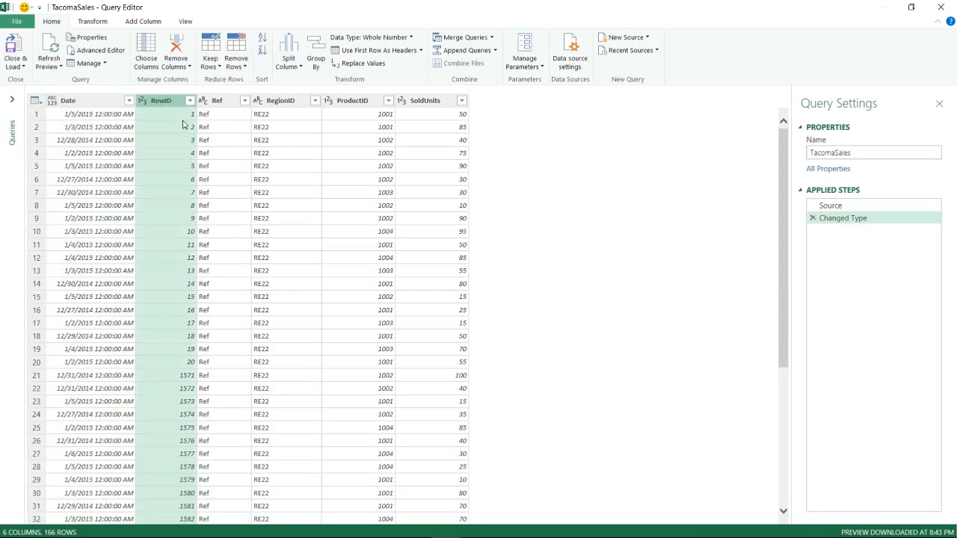
click(181, 49)
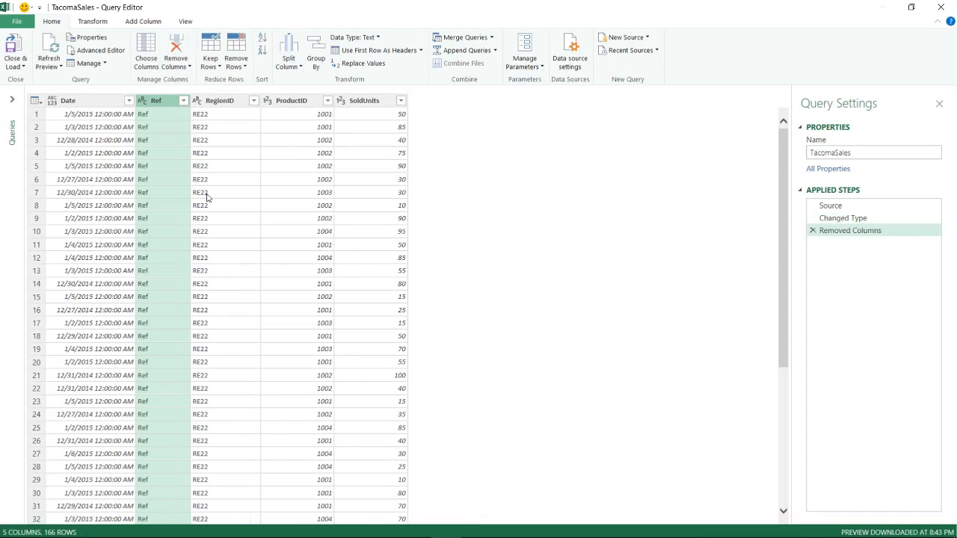
click(173, 48)
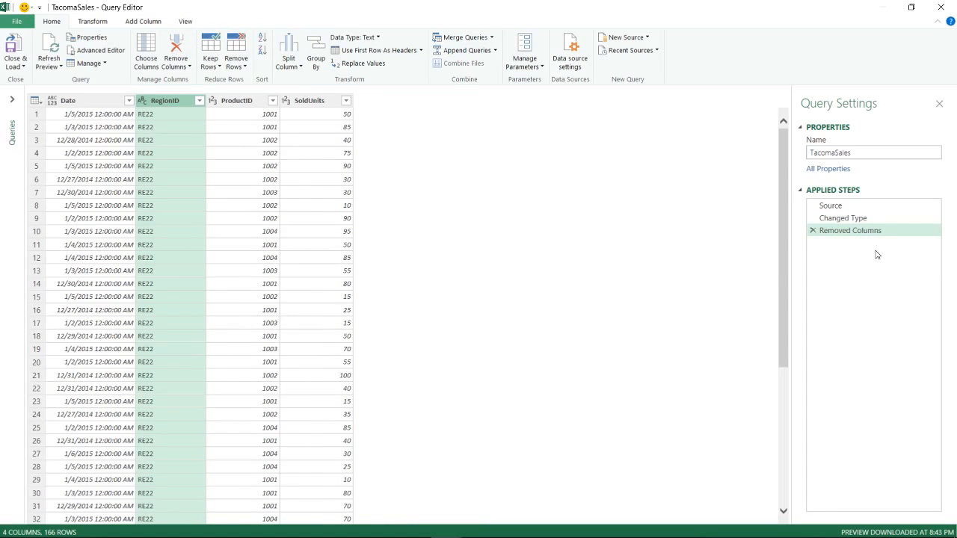
click(813, 232)
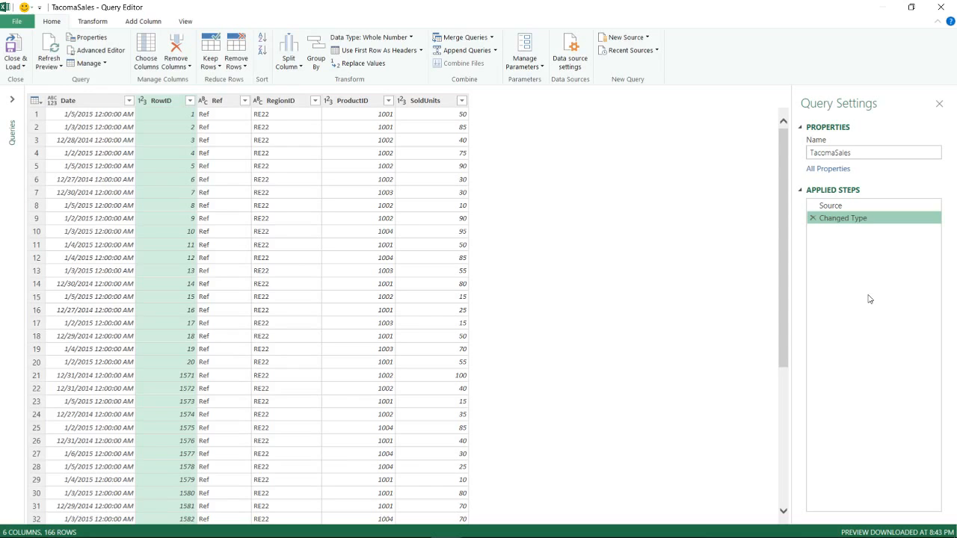
Remove the RowID and Ref columns together, and remove the bottom 2 rows from the query.
ctrl+click(220, 104)
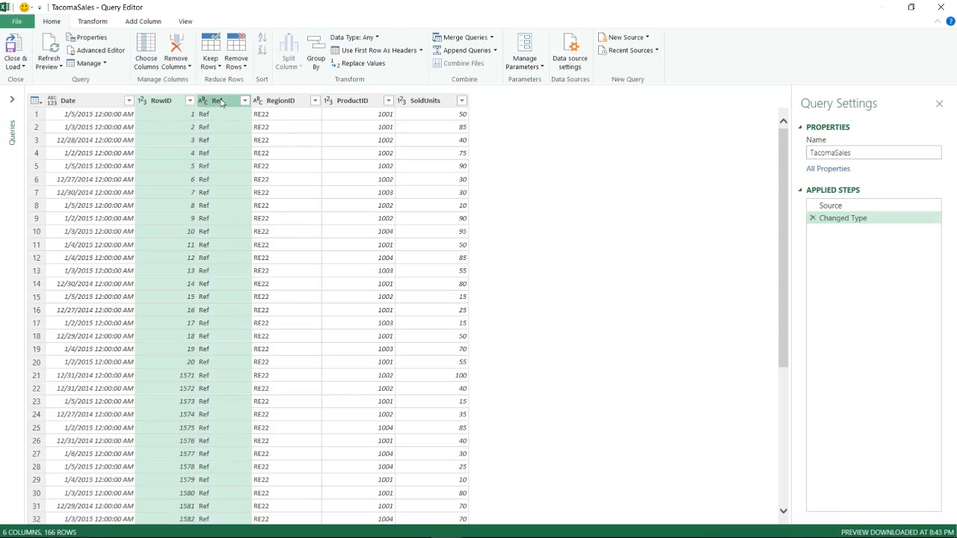
click(176, 47)
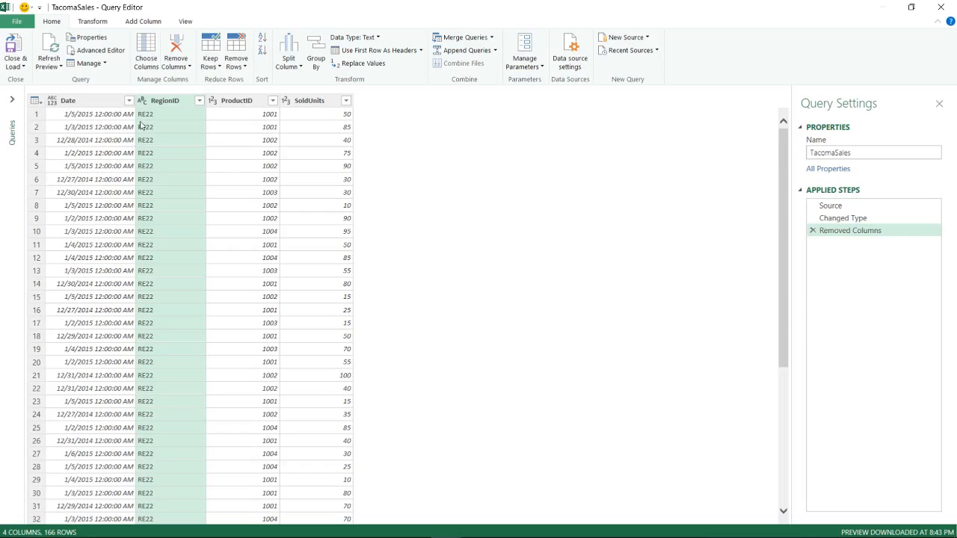
click(241, 67)
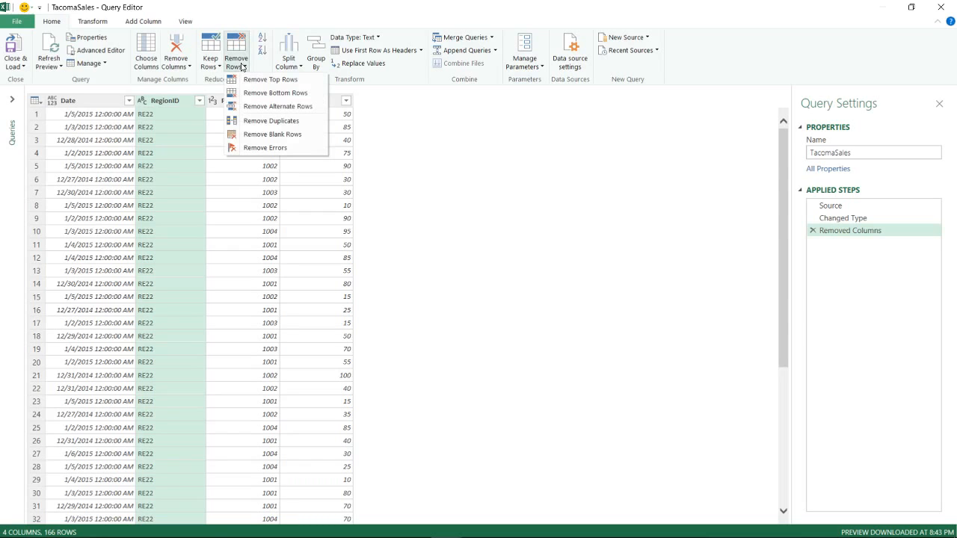
click(266, 94)
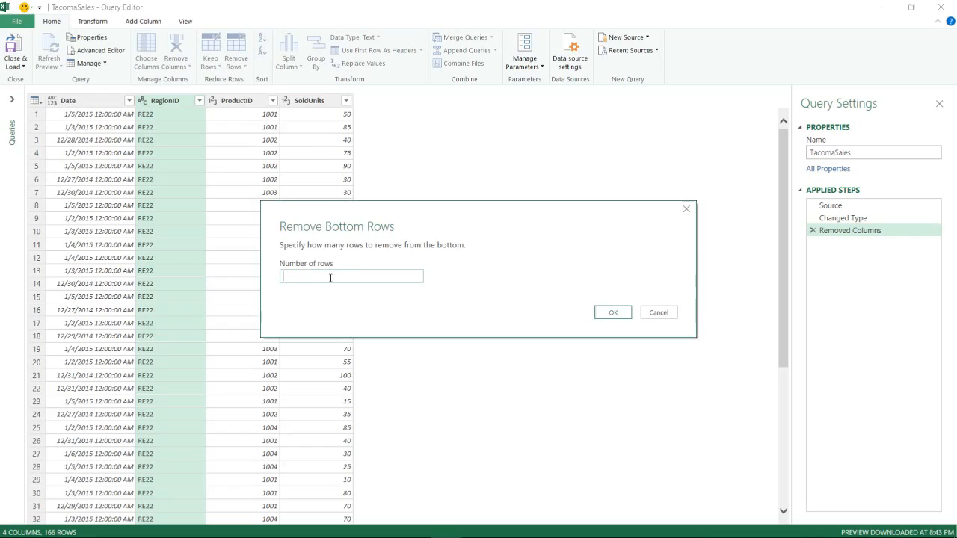
text(2)
click(613, 313)
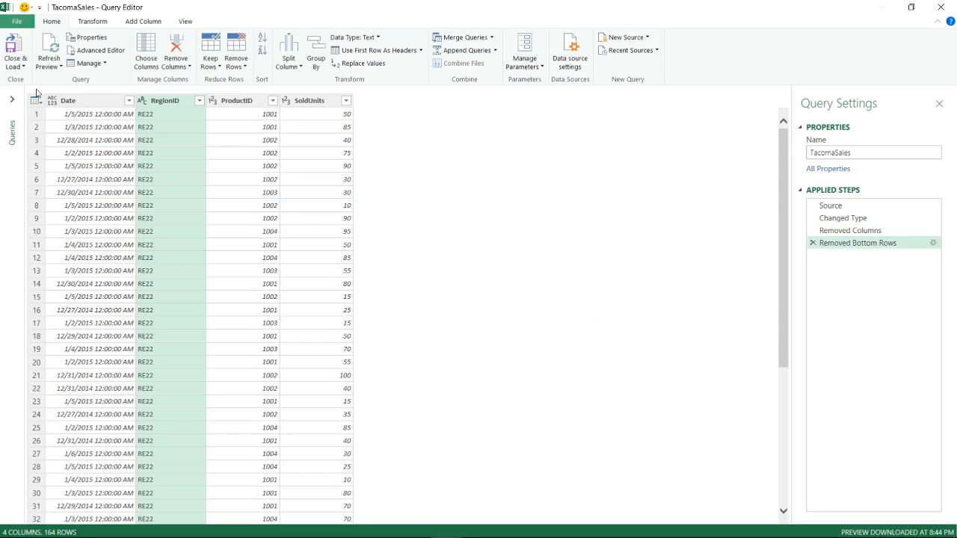
Close the query editor and load the TacomaSales query as a connection only.
click(26, 67)
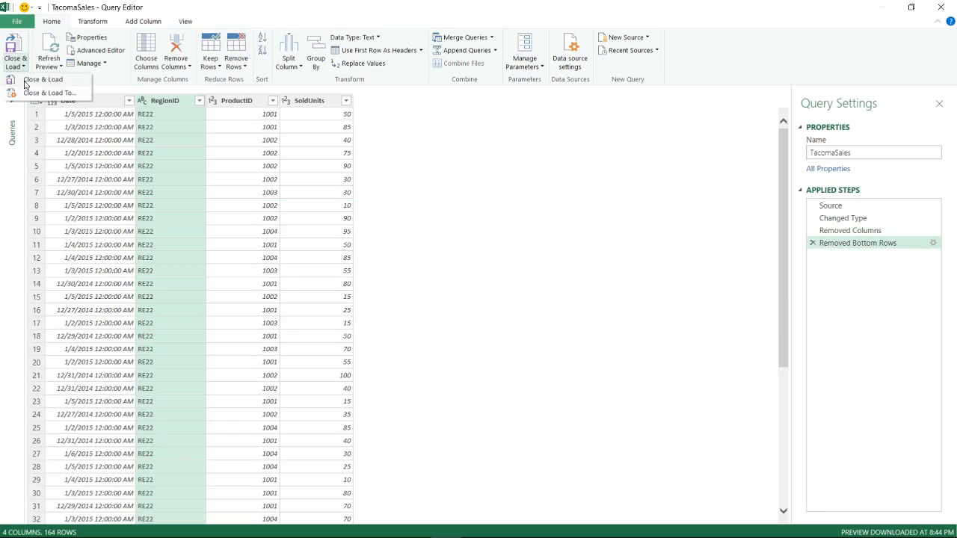
click(31, 94)
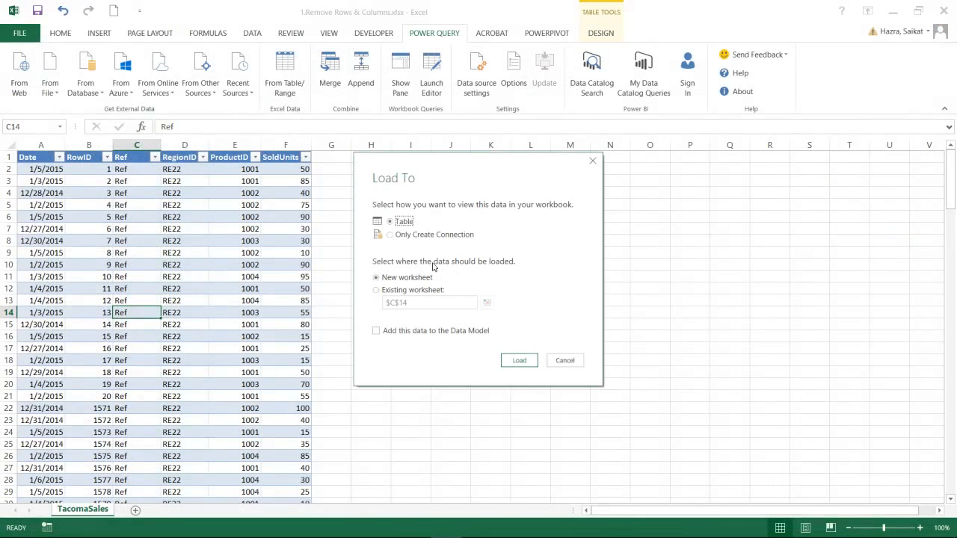
click(415, 237)
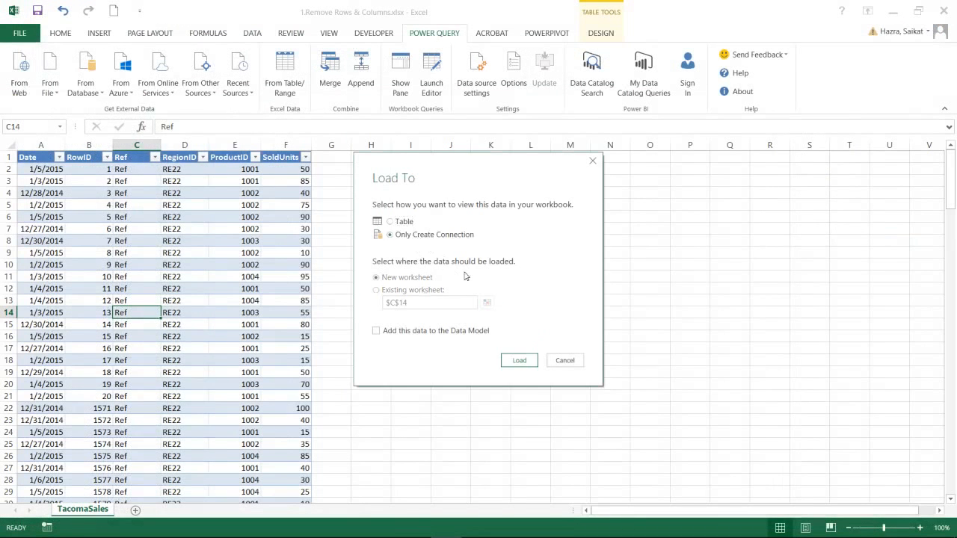
click(519, 362)
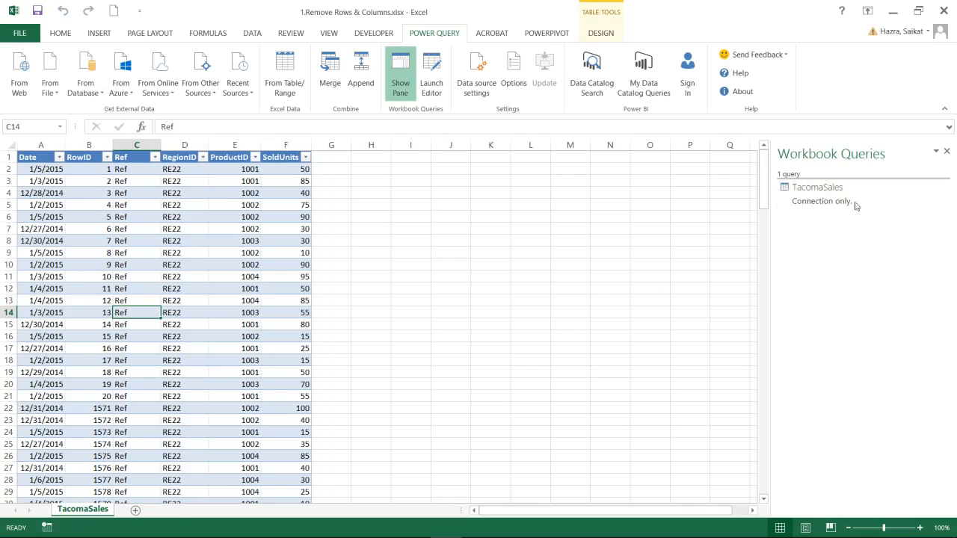
Examine the preview of the TacomaSales workbook query, checking its columns and rows, and close the preview.
mouse_move(857, 205)
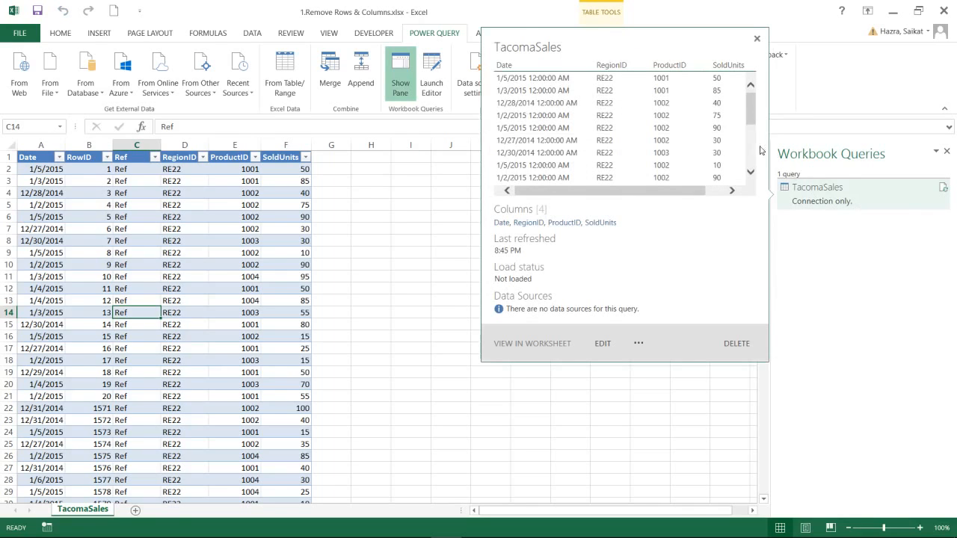
scroll(751, 186, down, 4)
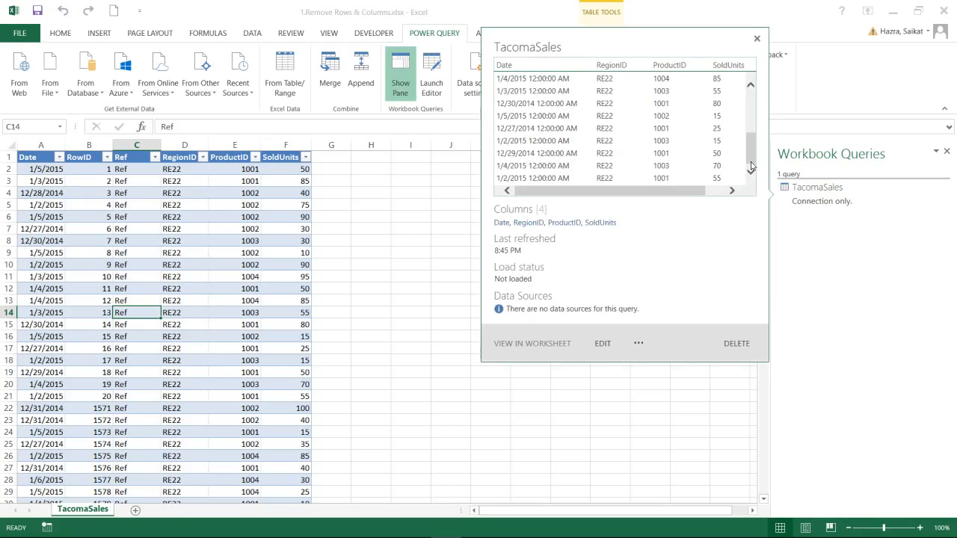
scroll(747, 177, right, 1)
scroll(747, 177, up, 4)
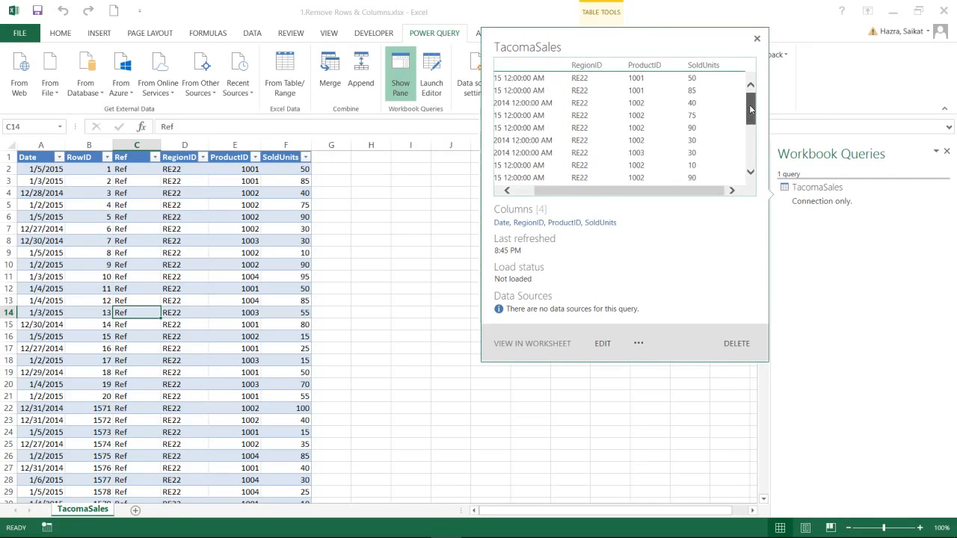
scroll(705, 192, left, 1)
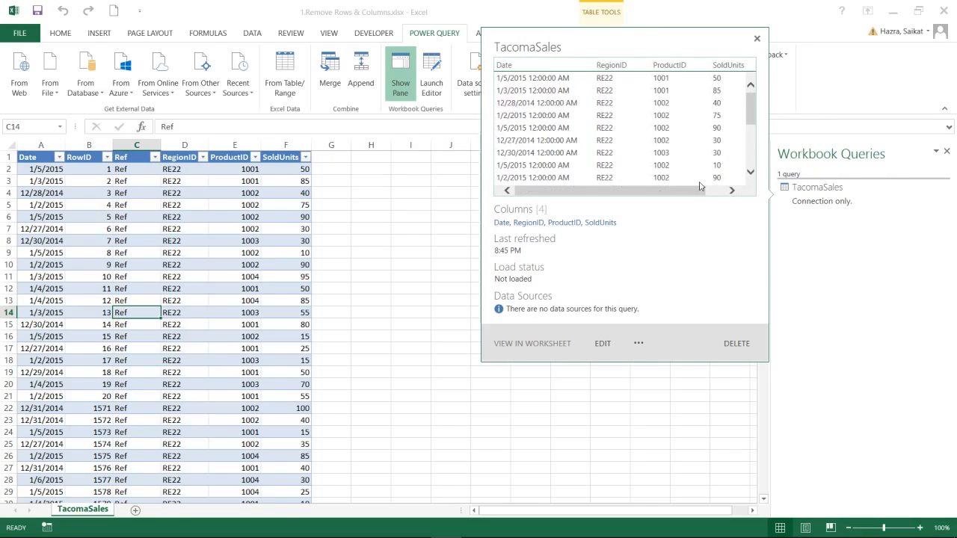
drag(747, 114, 748, 189)
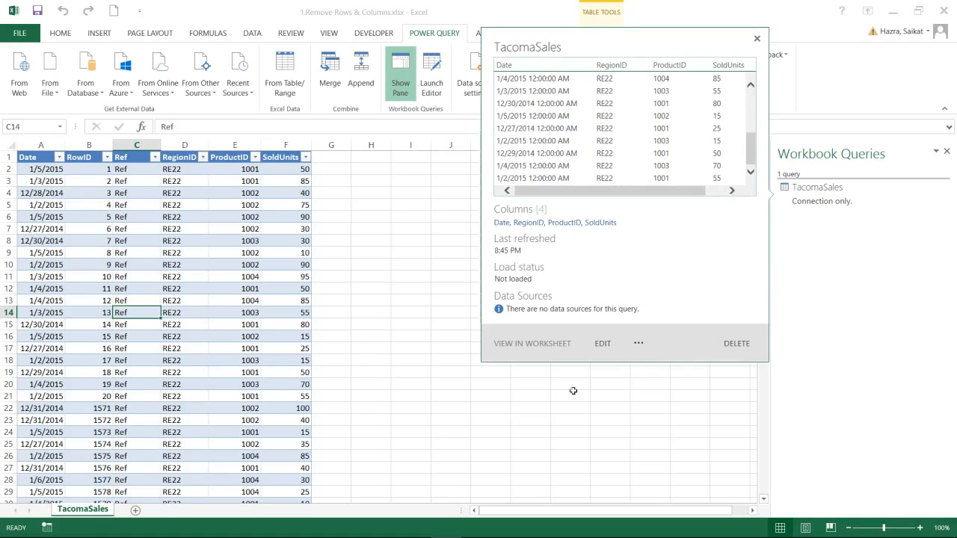
click(548, 424)
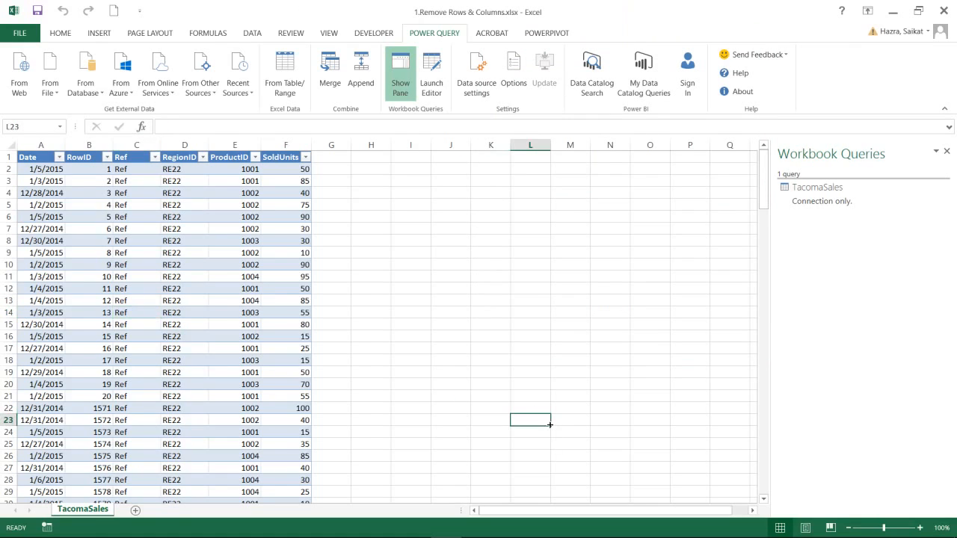